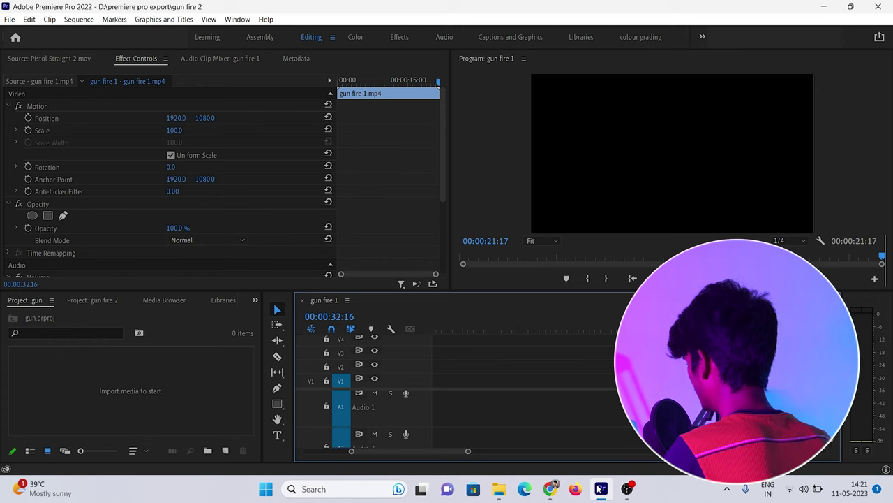
Step: Open the 9mm Angled Muzzle clip from the gun fire 2 project as a source preview
left_click(87, 307)
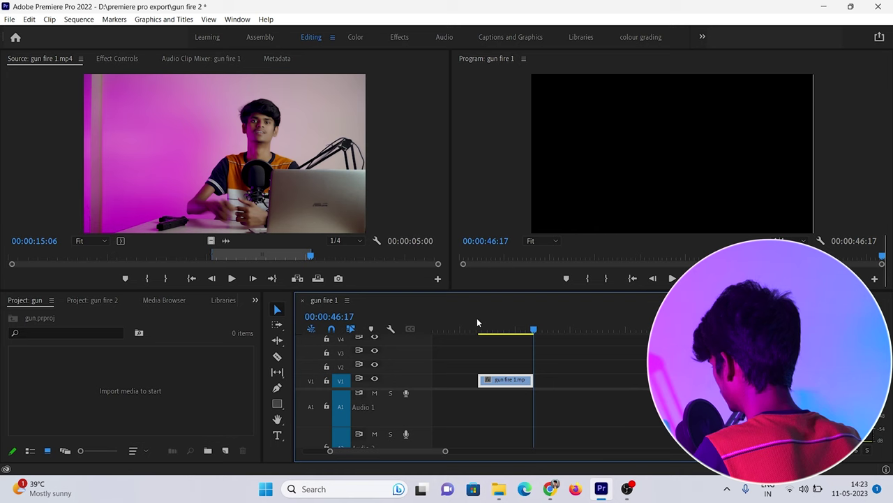
left_click(187, 255)
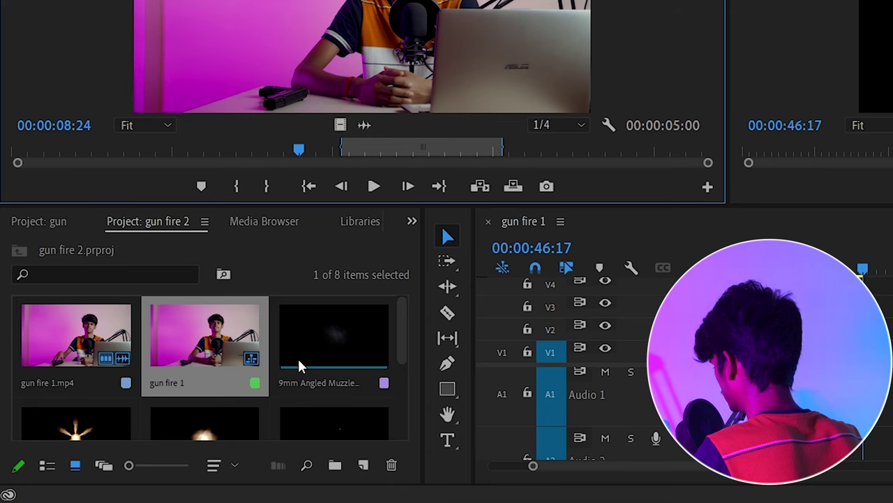
double_click(302, 349)
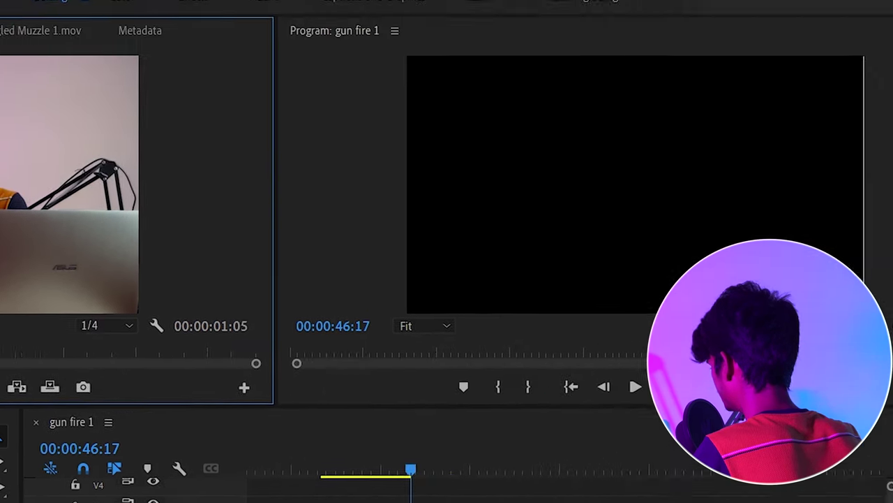
Step: Locate the firing frame at 00:00:43:12 and move the muzzle flash clip on V2 to start there
mouse_move(335, 468)
left_mouse_down()
mouse_move(337, 460)
mouse_move(331, 468)
left_mouse_up()
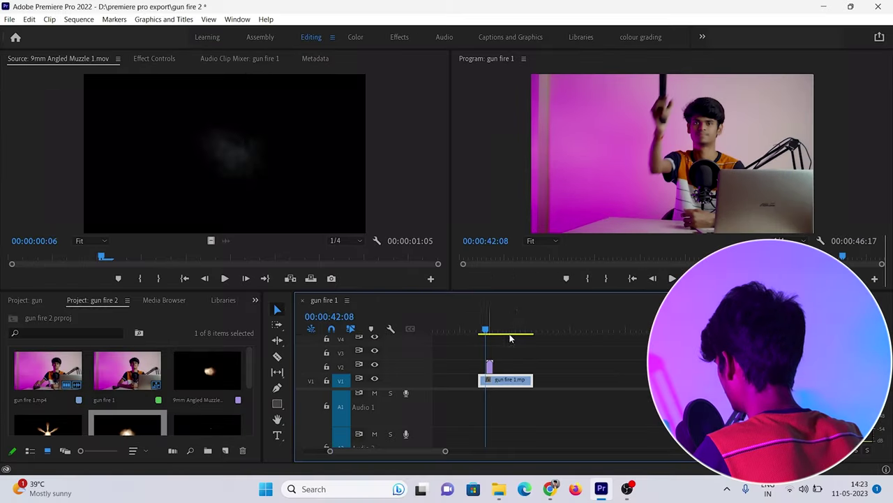
left_click_drag(489, 330, 503, 330)
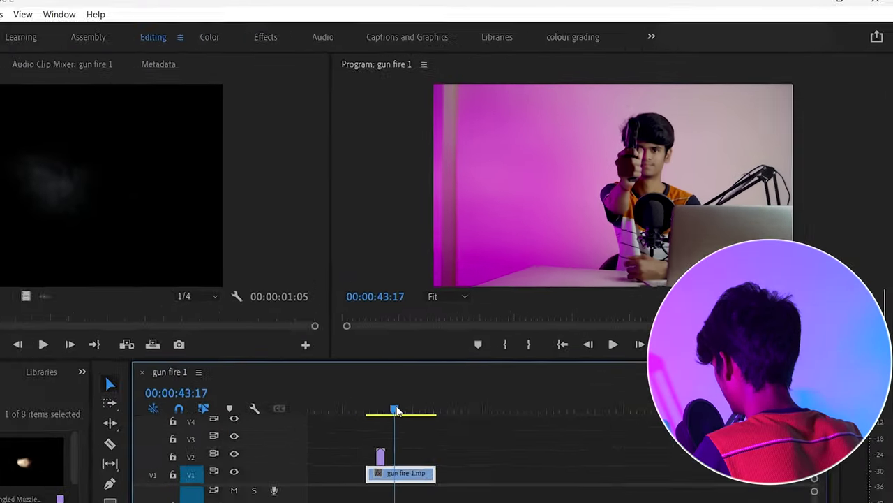
left_click_drag(396, 410, 394, 411)
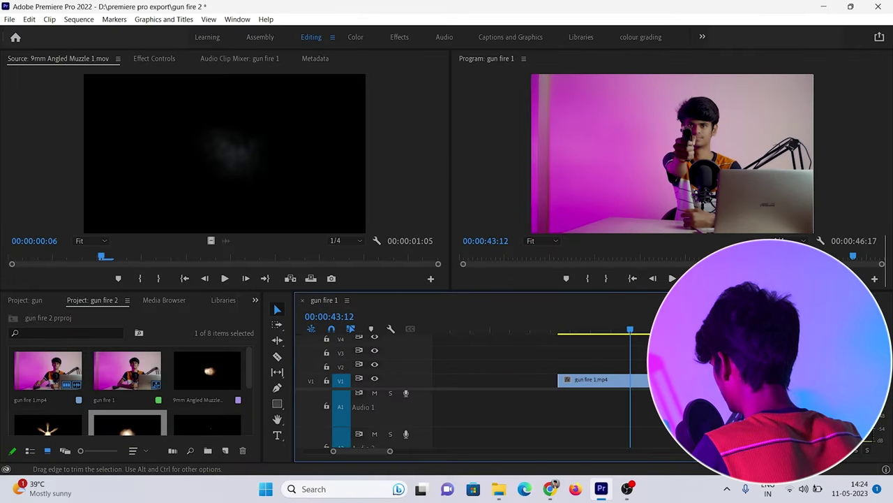
left_click_drag(732, 365, 647, 373)
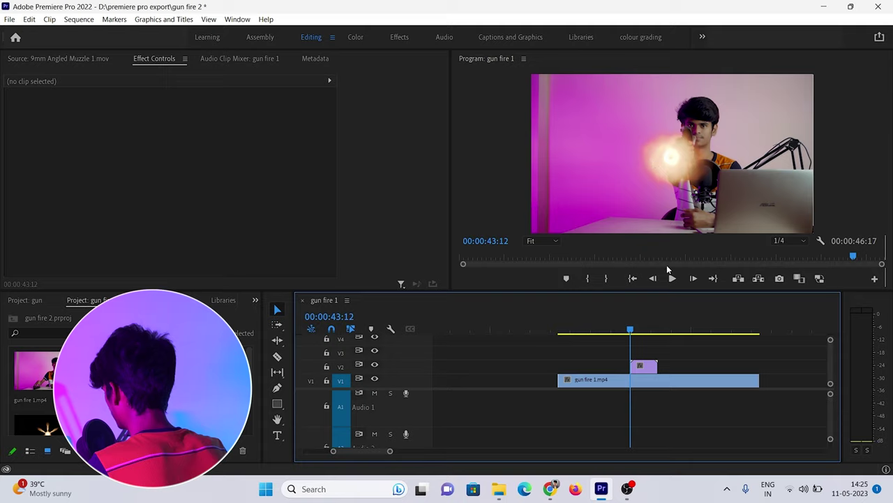
Step: Scale the Pistol Straight 2.mov flash clip on V2 down to 17
left_click(644, 366)
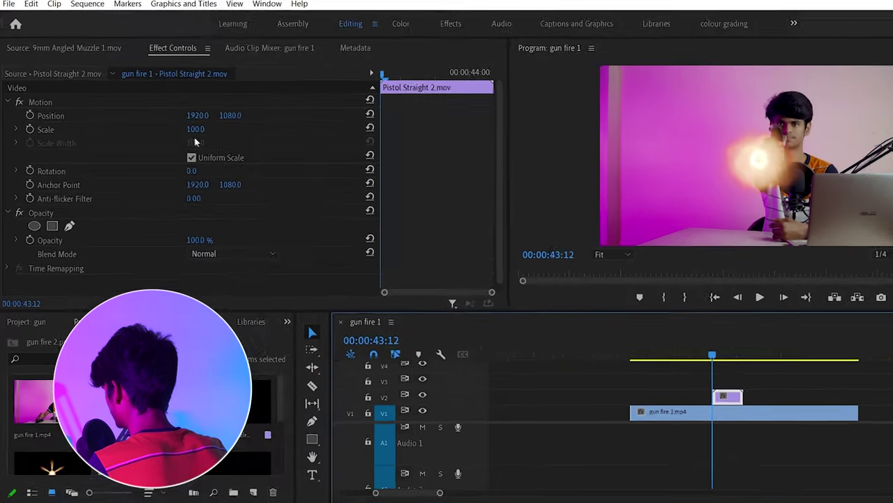
left_click_drag(196, 129, 146, 129)
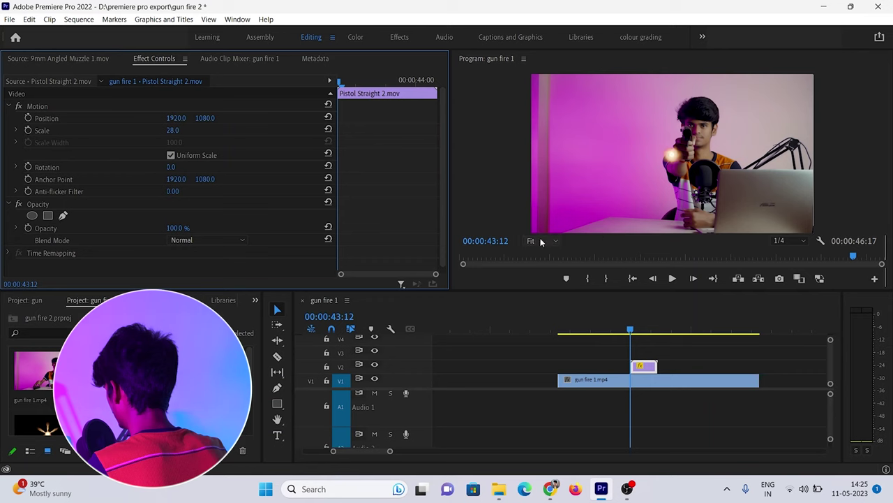
left_click(540, 241)
left_click(542, 305)
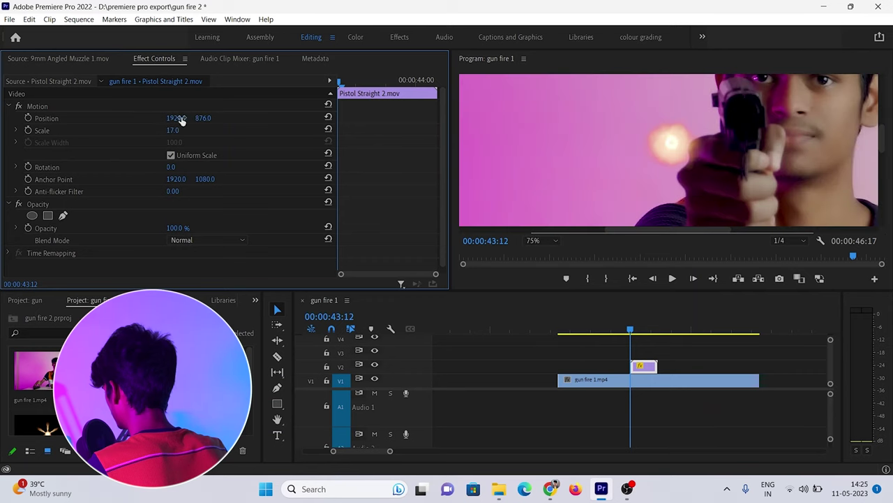
Step: Position the flash over the gun's muzzle at 2137, 792 and set its blend mode to Screen
left_click_drag(180, 118, 193, 119)
left_click(204, 240)
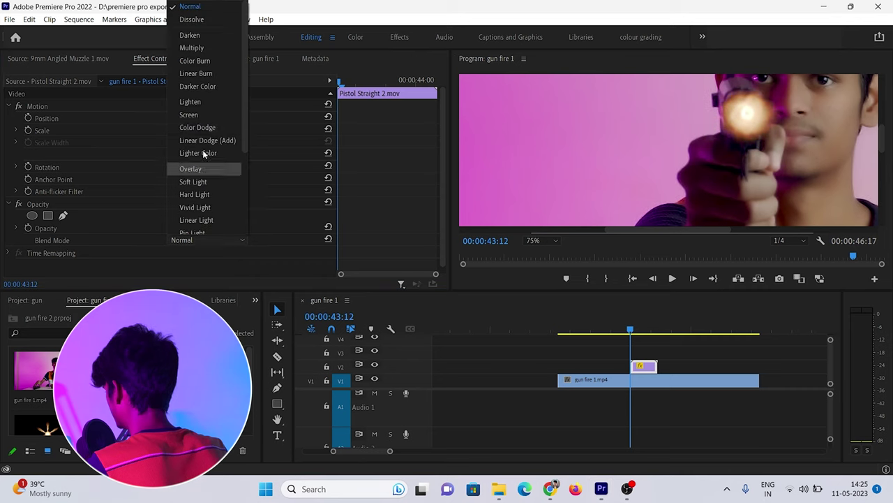
left_click(199, 121)
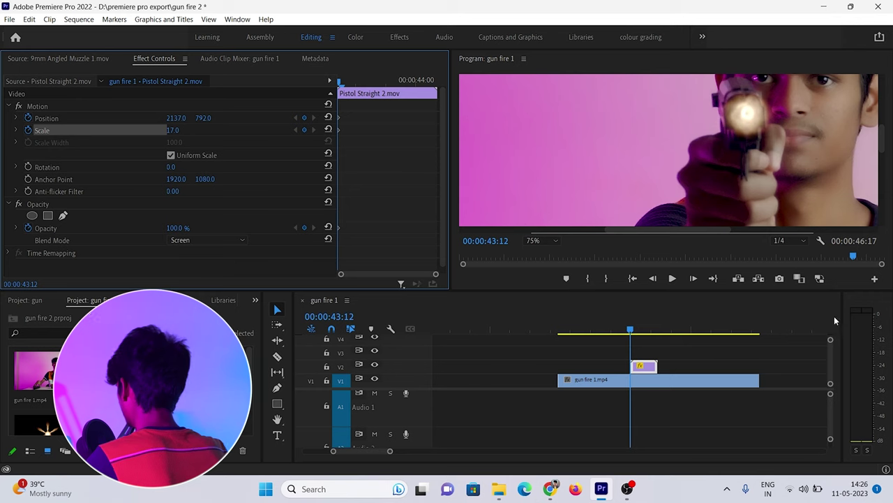
Step: Keyframe the flash's position to 2126, 779 at 00:00:43:13 and 2113, 560 at 00:00:43:14, adding a 100% opacity keyframe at the second frame
key("Right")
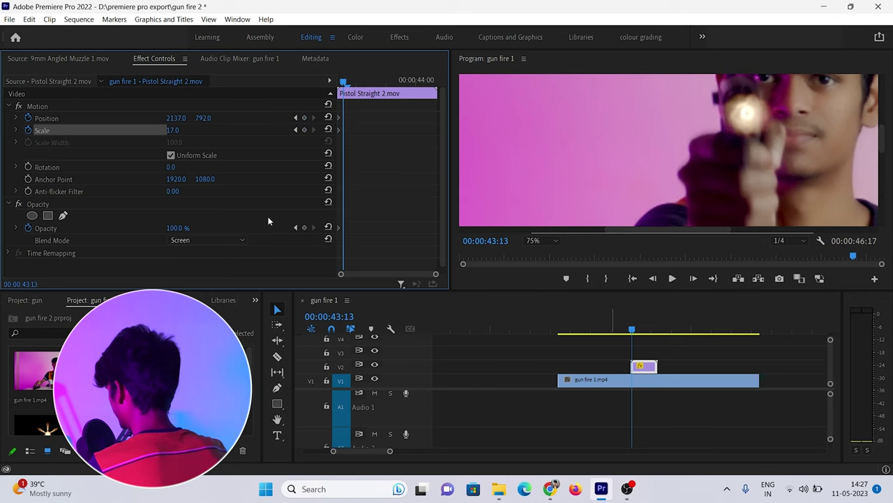
left_click_drag(204, 119, 173, 119)
key("Right")
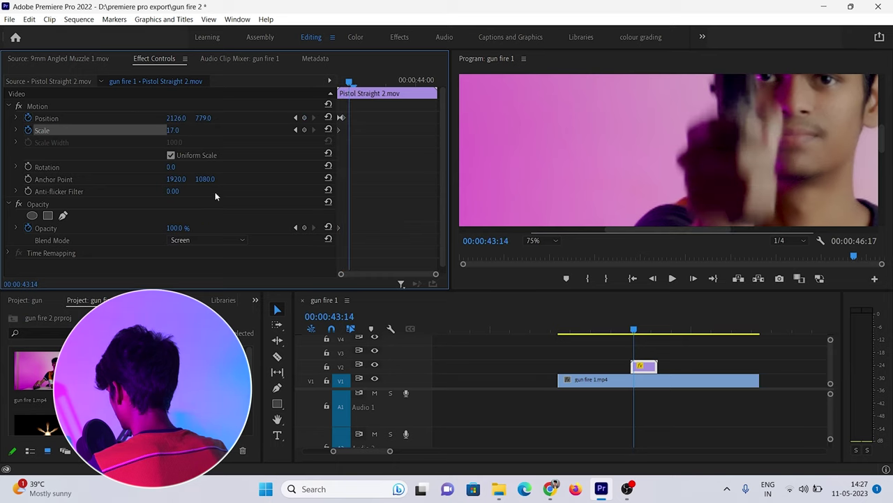
scroll(781, 200, "up", 5)
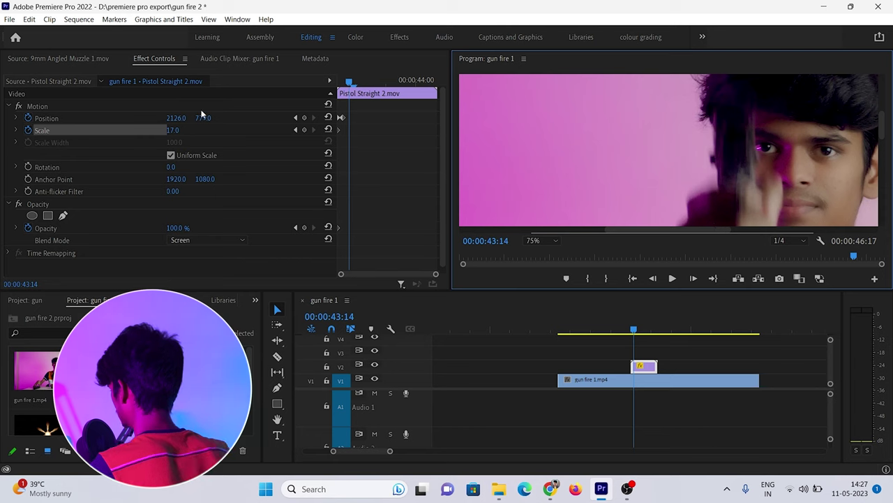
left_click_drag(203, 118, 101, 118)
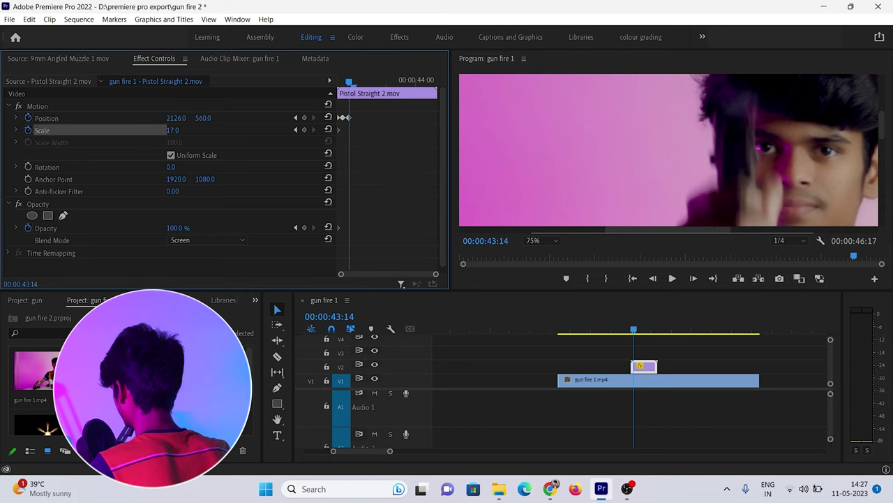
left_click(304, 227)
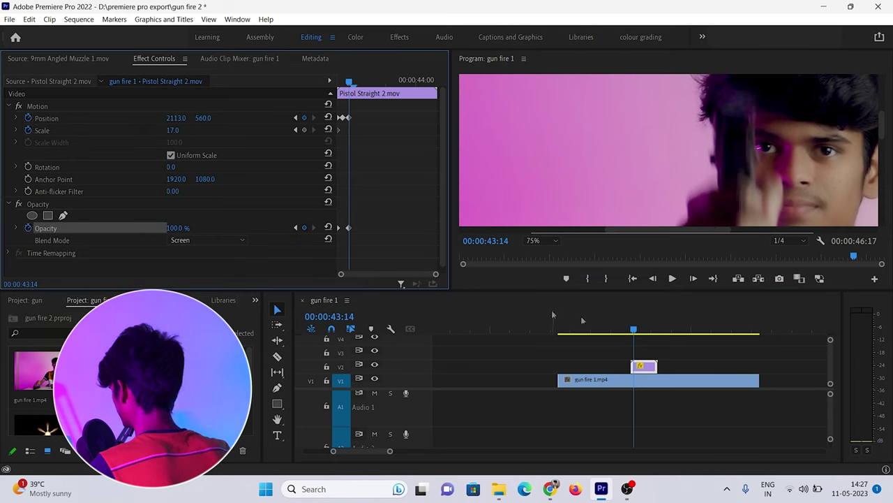
Step: Keyframe the flash's position to 2136, 418 with 100% opacity at 00:00:43:15, and fade its opacity down at 00:00:43:16
key("Right")
left_click(542, 240)
left_click(541, 291)
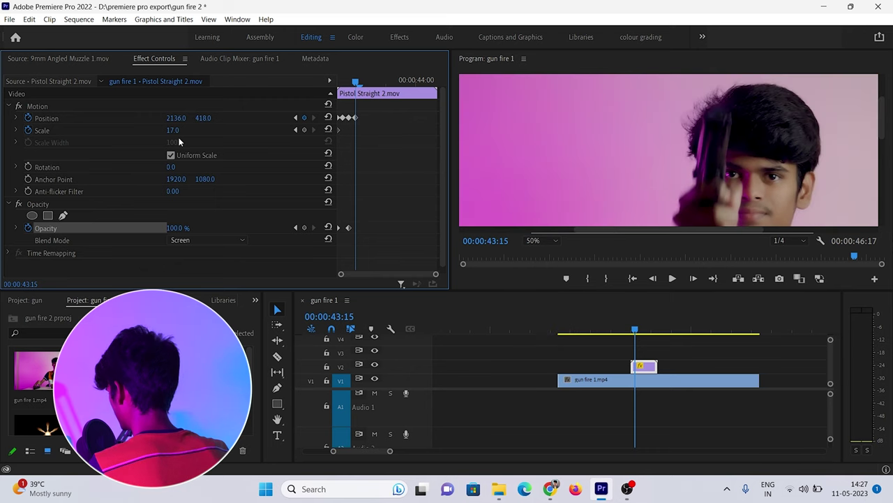
left_click(305, 229)
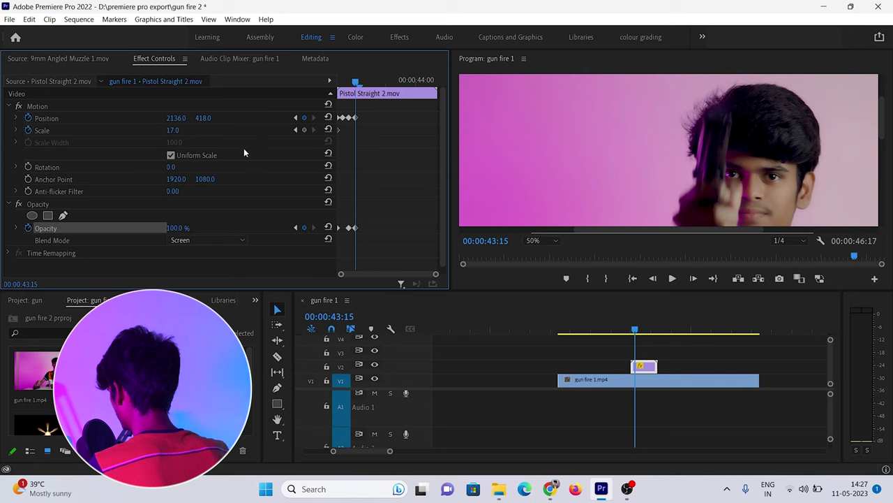
key("Right")
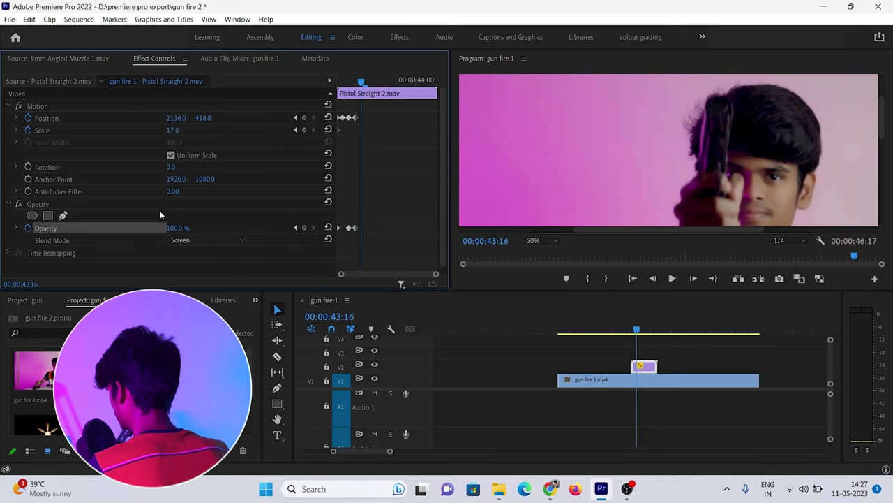
left_click_drag(180, 229, 111, 229)
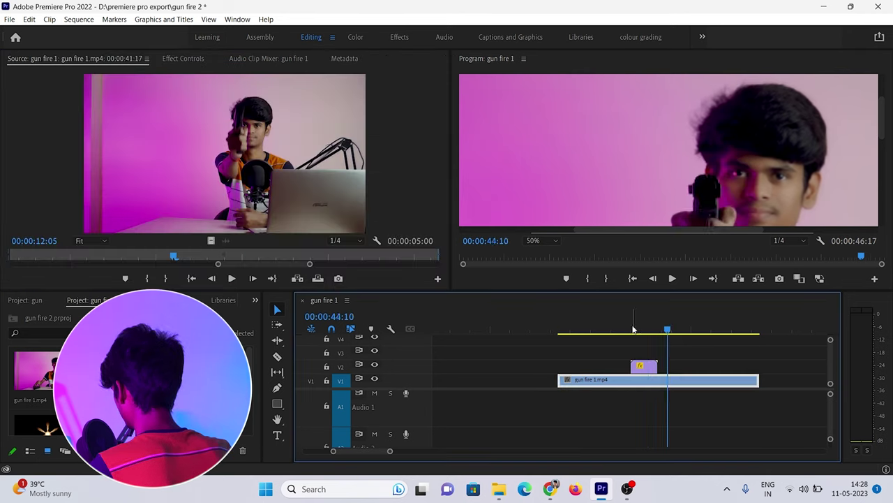
Step: Place the 9mm-pistol-shot-6349.mp3 sound on track A1 at the start of the Pistol Straight 2.mov clip
mouse_move(633, 328)
left_mouse_down()
mouse_move(648, 329)
mouse_move(629, 329)
left_mouse_up()
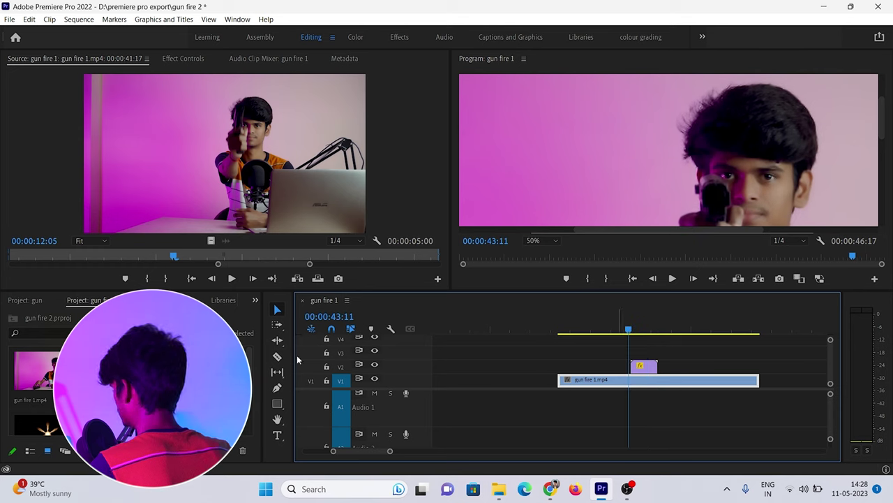
scroll(130, 387, "down", 2)
left_click(130, 387)
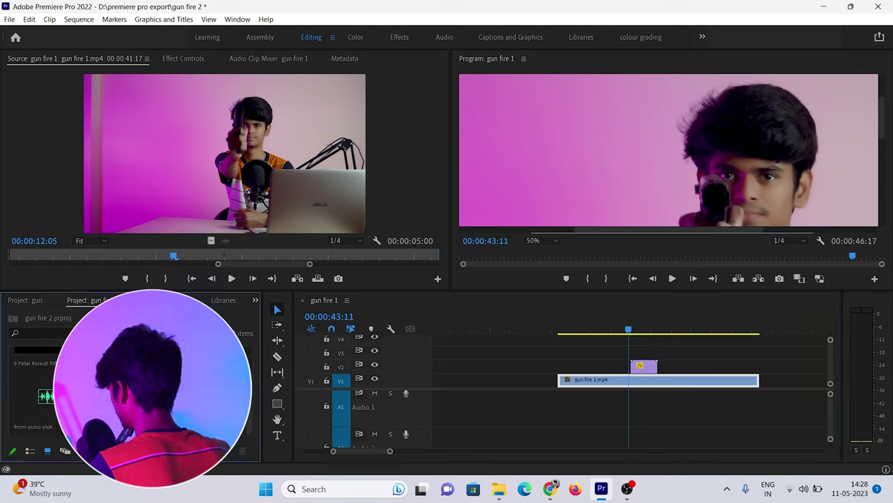
scroll(38, 391, "up", 2)
scroll(38, 391, "down", 2)
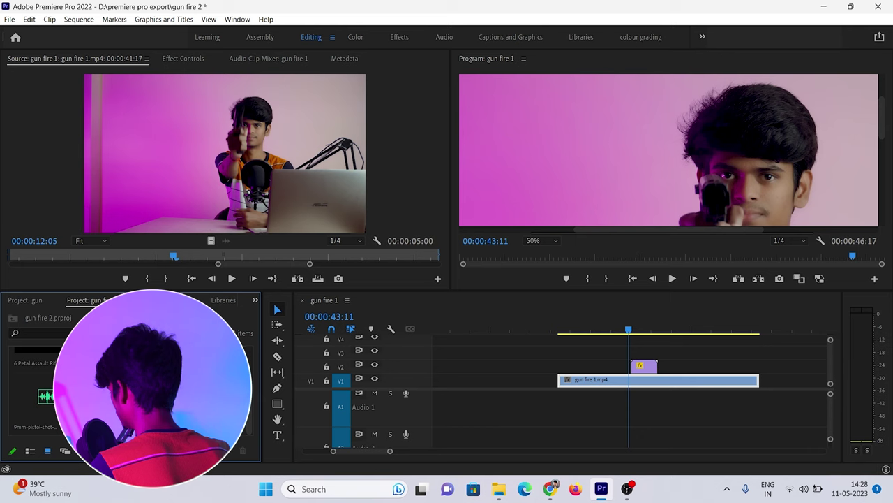
double_click(29, 410)
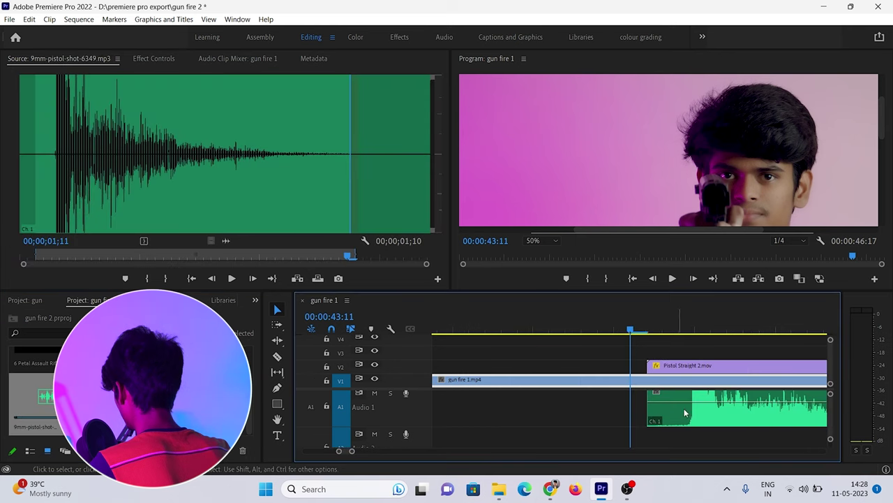
Step: Shift the gunshot audio earlier so its loud onset lines up with the flash, and play the shot to check the sync
left_click_drag(738, 418, 691, 417)
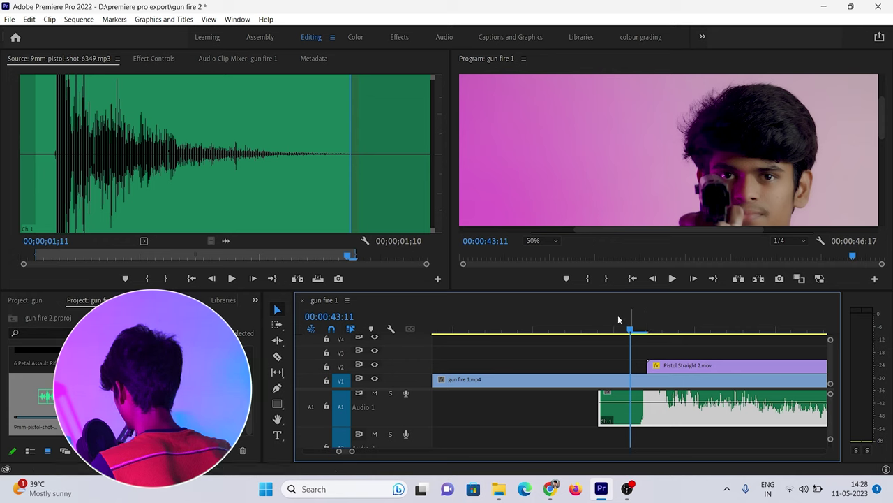
left_click(516, 329)
key("space")
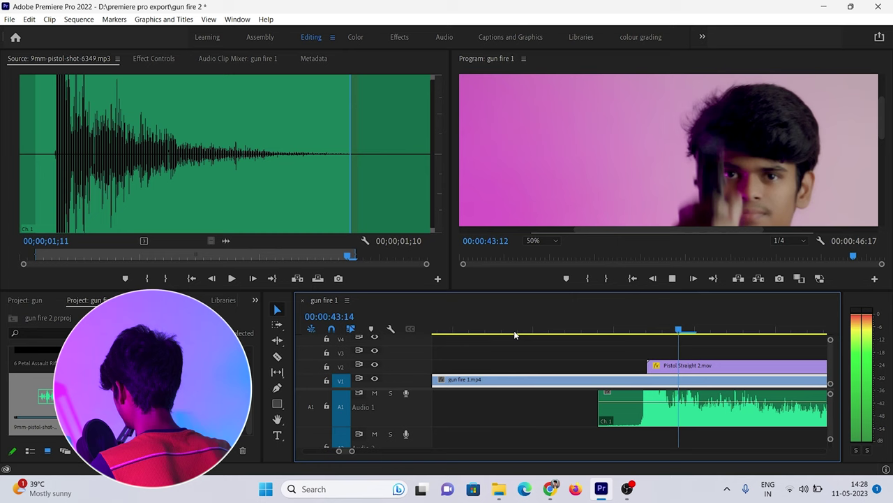
key("space")
Step: Create a 3840 x 2160, 25 fps adjustment layer and place it on V3 above the start of the flash clip
key("equal")
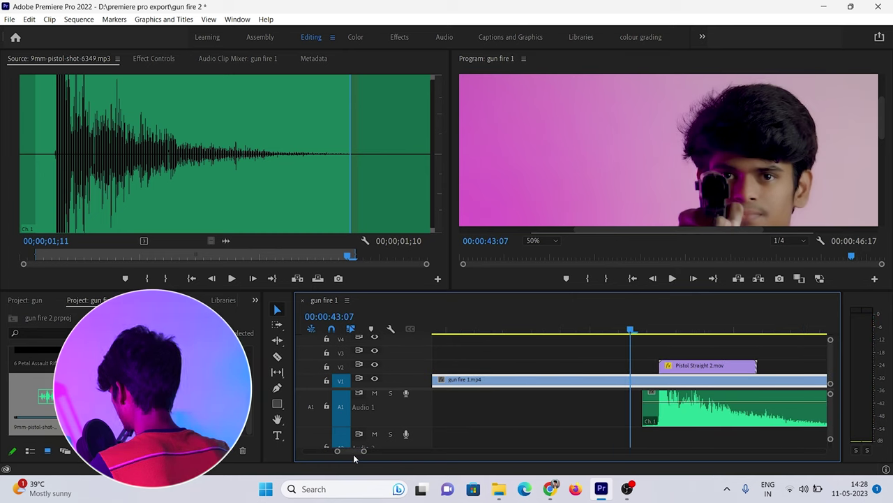
left_click(229, 451)
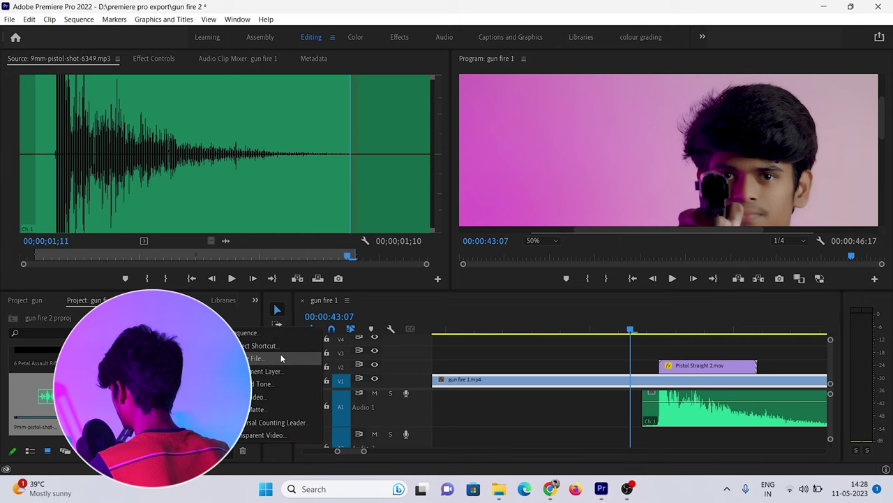
left_click(278, 370)
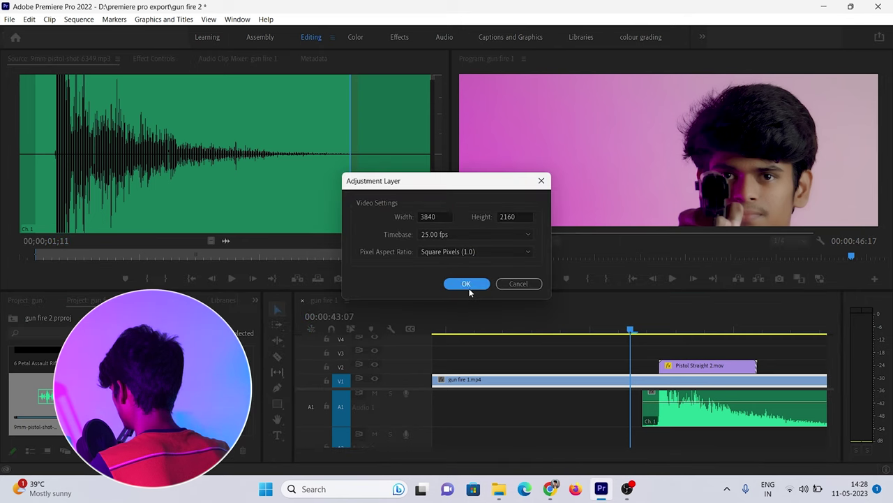
left_click(466, 284)
left_click_drag(115, 398, 660, 357)
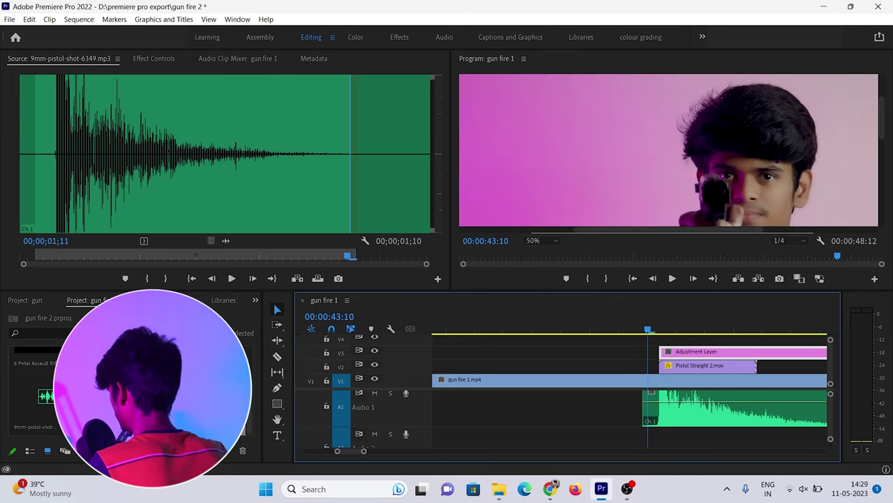
Step: Search the effects for "dire" and apply Directional Blur to the adjustment layer
left_click(254, 301)
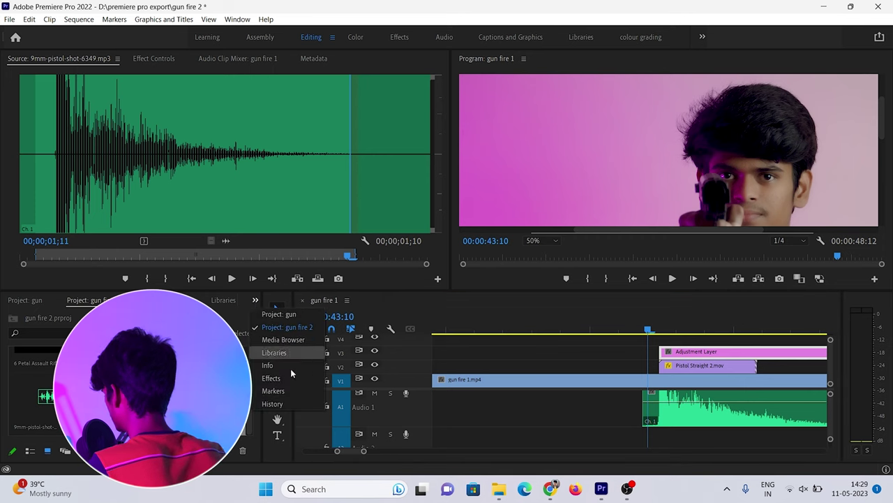
left_click(277, 384)
type("dire")
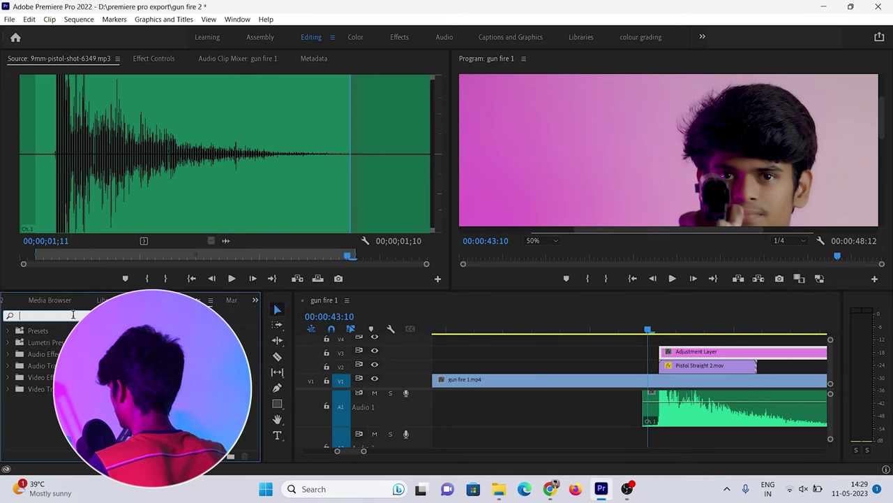
left_click_drag(46, 400, 698, 353)
Step: Fit the program preview to the whole frame, set the adjustment layer's Directional Blur length to 12, and play the shot
left_click(541, 241)
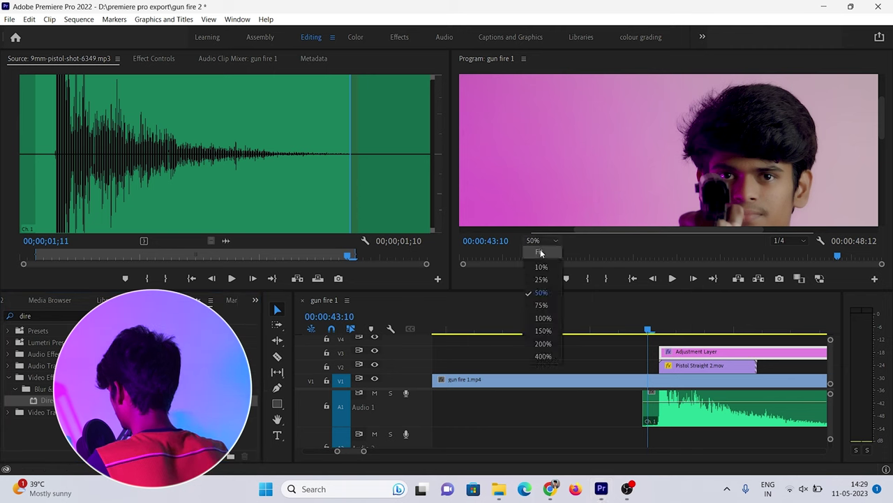
left_click(539, 251)
left_click(152, 58)
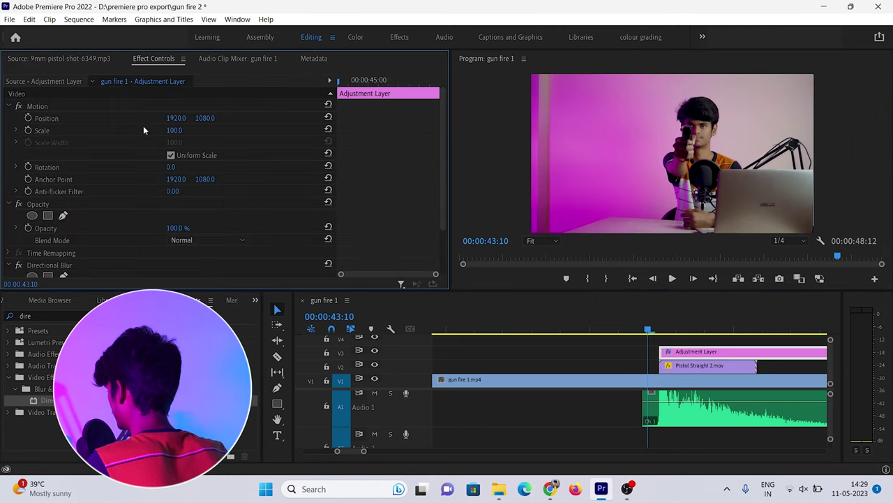
scroll(145, 239, "down", 2)
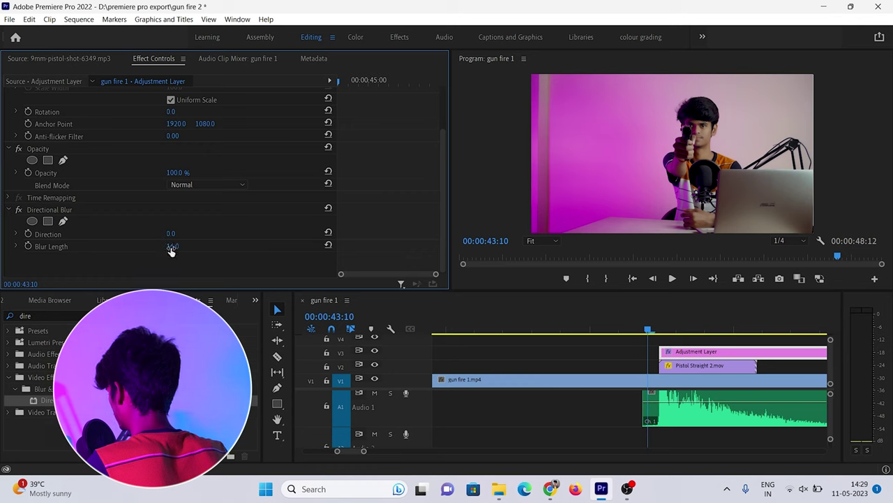
left_click_drag(170, 251, 173, 250)
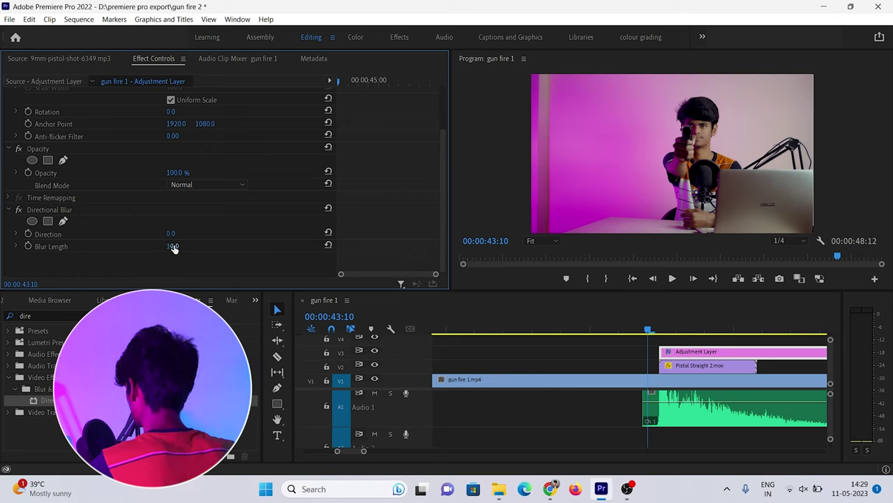
key("space")
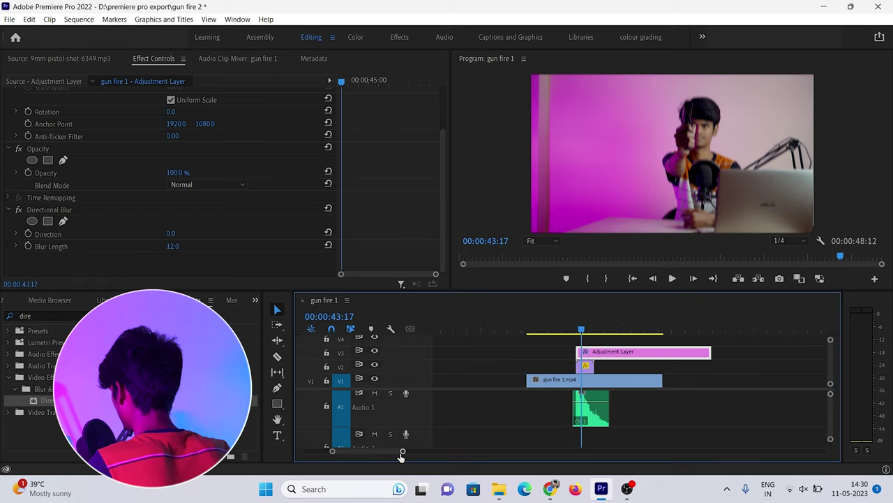
Step: Split the adjustment layer on V3 into single-frame pieces with cuts at 00:00:43:13, 00:00:43:14 and 00:00:43:15
left_click_drag(403, 452, 353, 452)
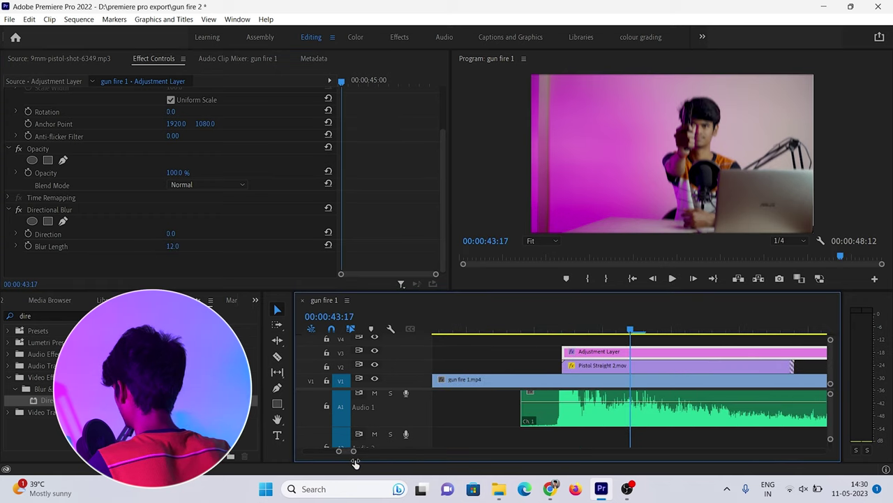
left_click(563, 323)
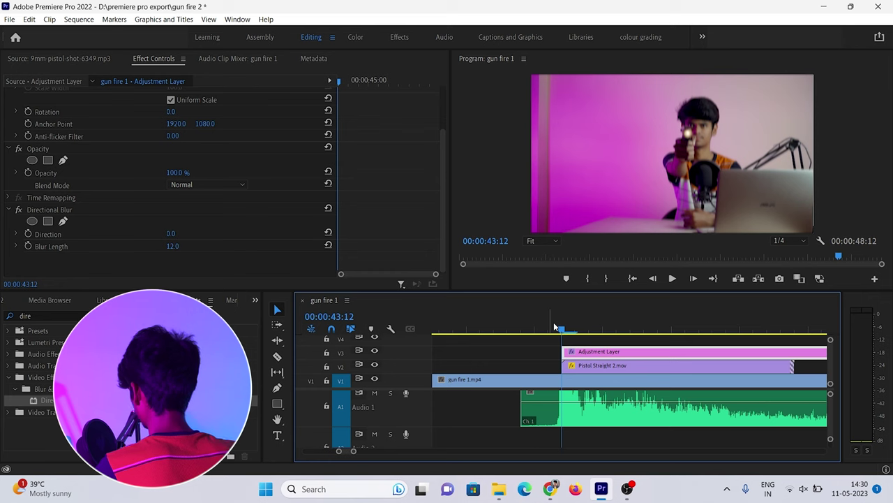
key("Right")
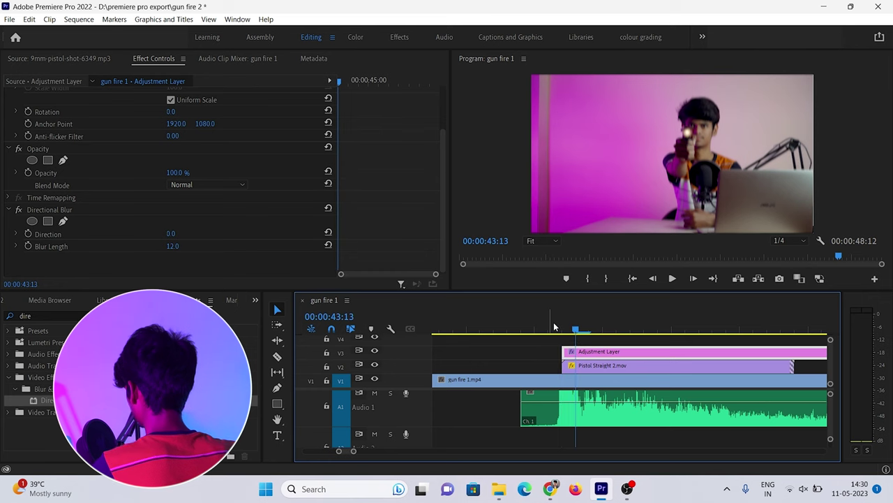
key("Right")
left_click(589, 352)
key("c")
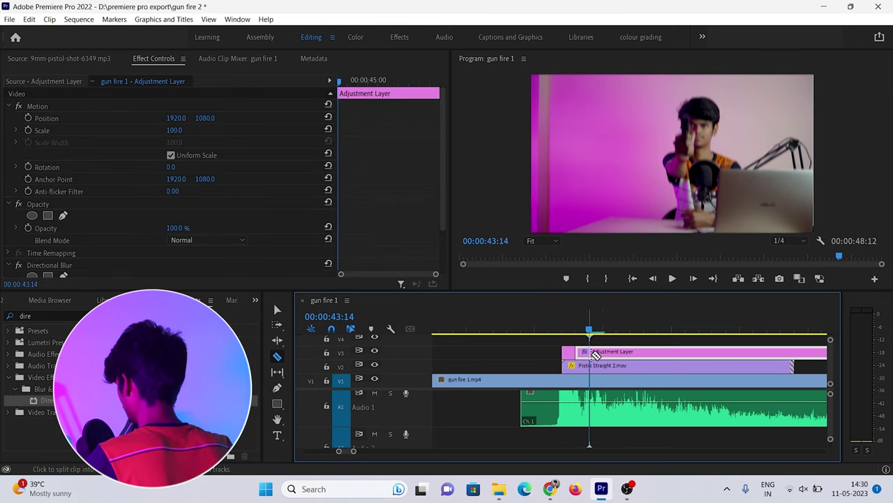
left_click(593, 353)
key("Right")
left_click(606, 353)
key("v")
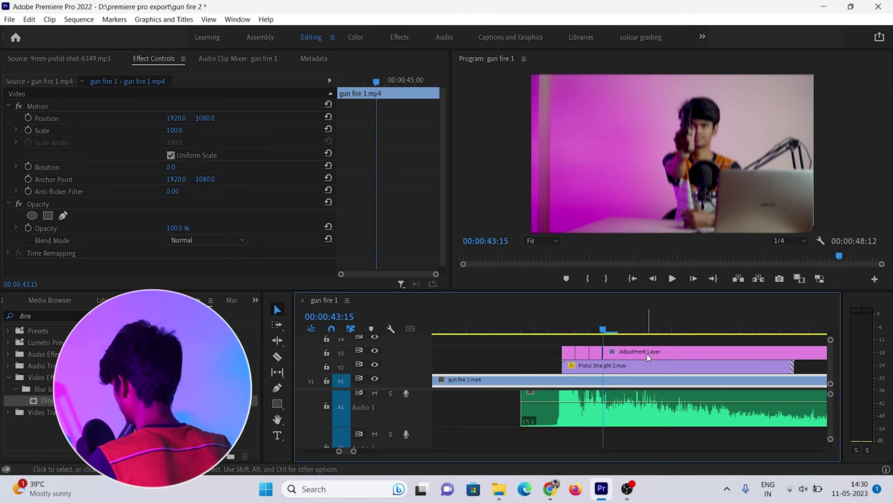
Step: Delete the long remainder of the adjustment layer after 00:00:43:15 and the middle one-frame piece
left_click(645, 354)
key("Delete")
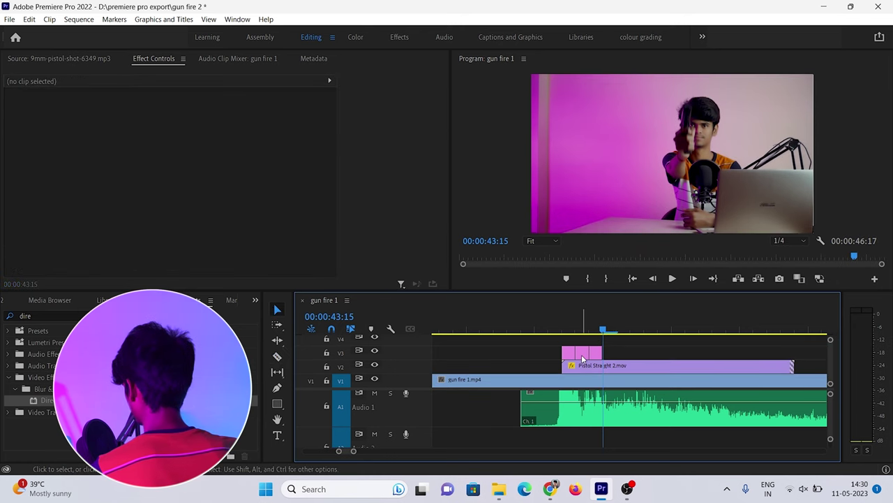
key("Delete")
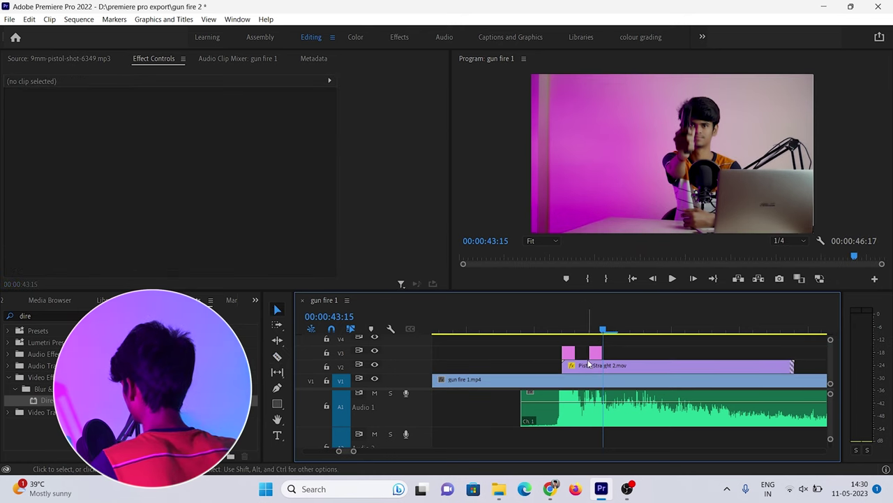
Step: Set the Directional Blur length of the second remaining one-frame adjustment layer piece to 6
left_click(594, 353)
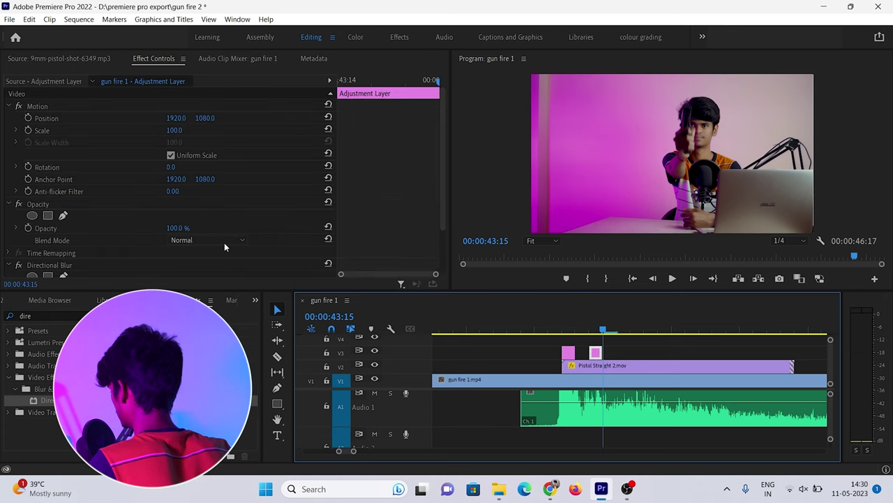
scroll(410, 212, "down", 2)
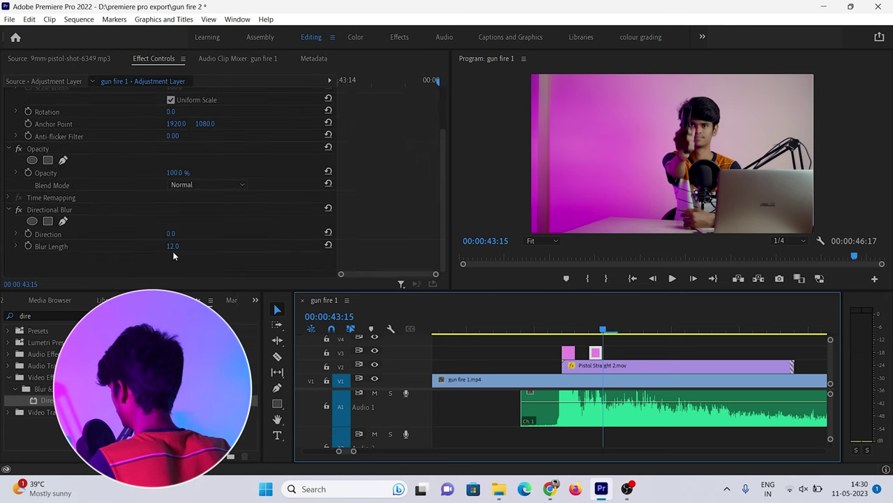
left_click(173, 247)
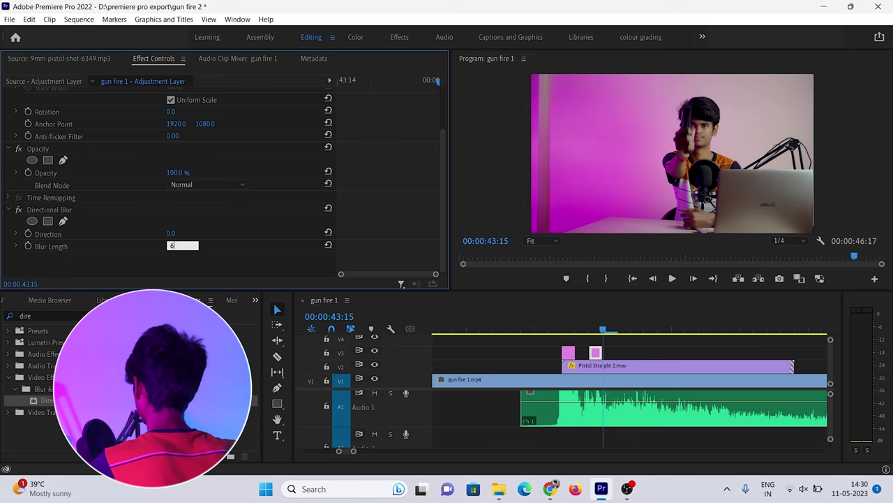
type("6")
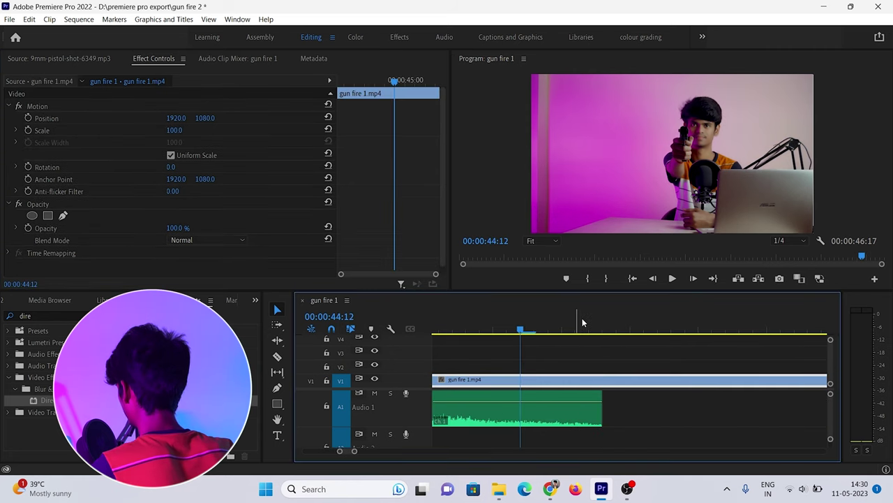
Step: Scrub the gun fire 1.mp4 footage past the gunshot sound to 00:00:44:22 and clear the clip selection
left_click(616, 329)
left_click_drag(634, 330, 671, 339)
left_click(664, 408)
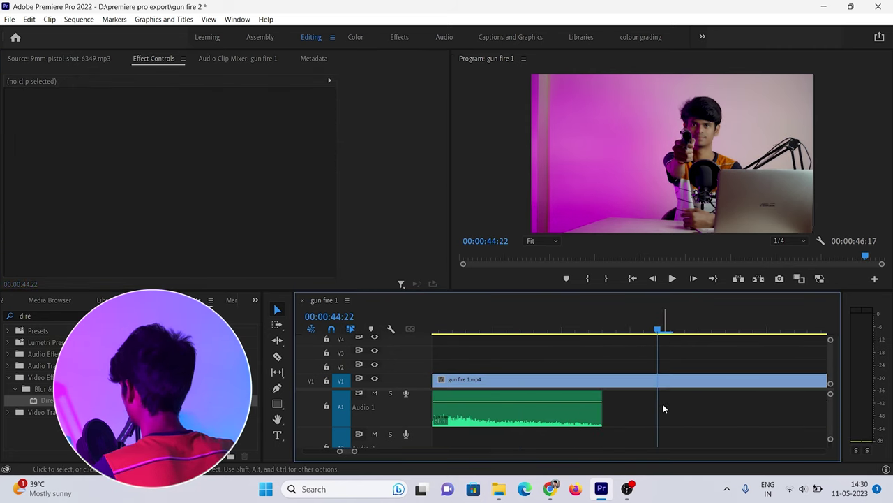